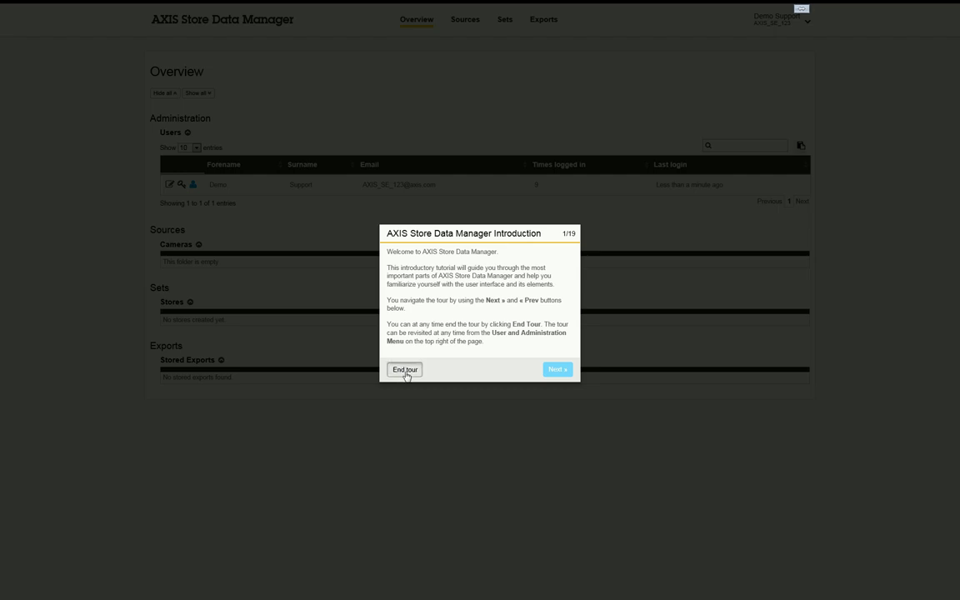
- Close the introduction tour, then replay it from the account and administration menu
{"action": "left_click", "coordinate": [405, 372]}
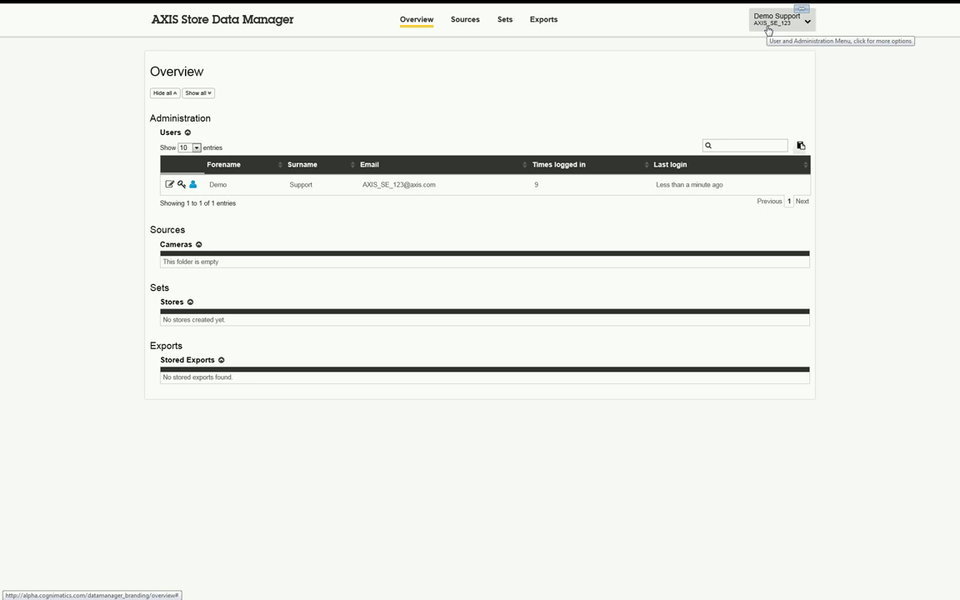
{"action": "left_click", "coordinate": [768, 28]}
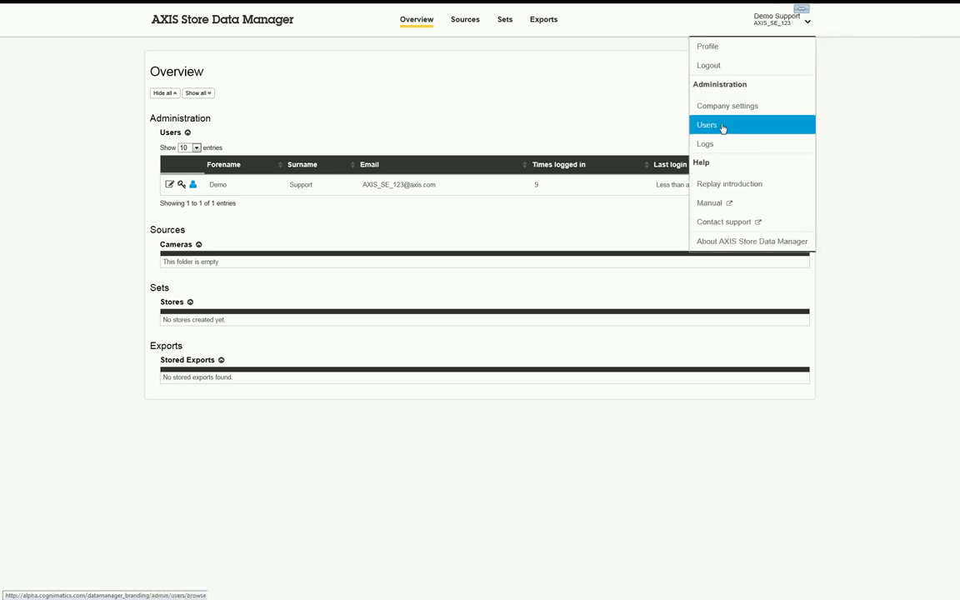
{"action": "left_click", "coordinate": [728, 184]}
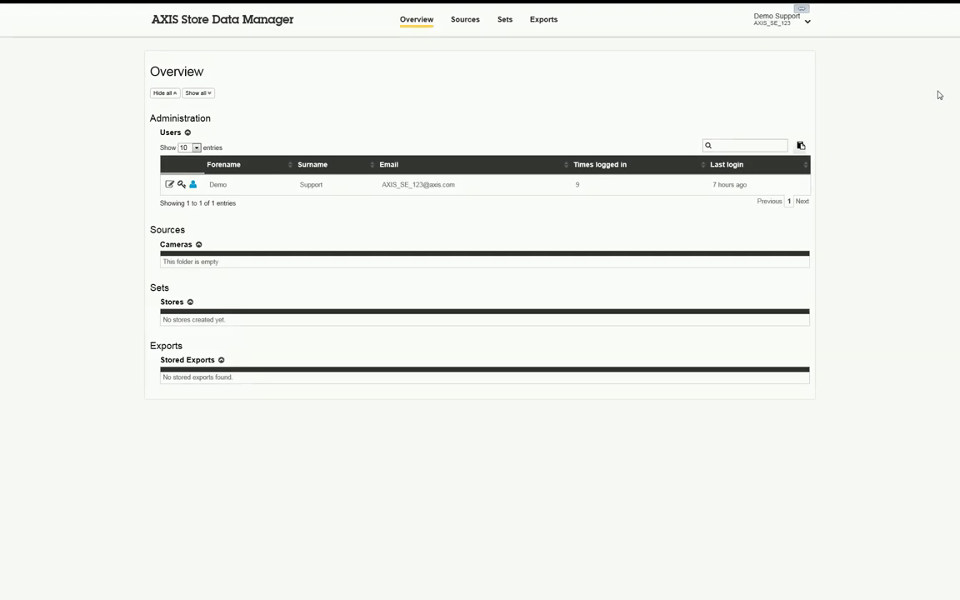
- Start adding a new root folder from the Sources folder-editing view
{"action": "left_click", "coordinate": [465, 19]}
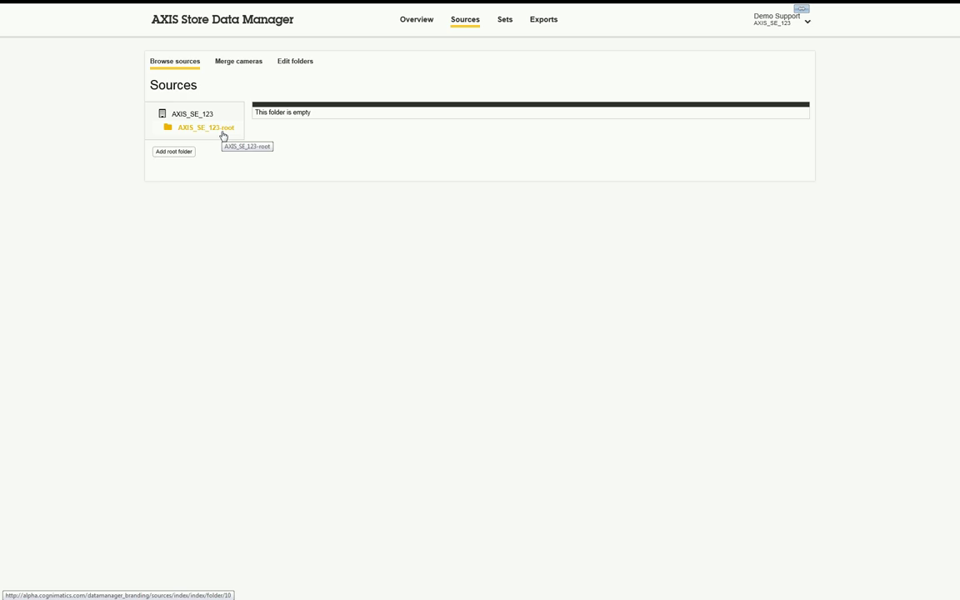
{"action": "left_click", "coordinate": [293, 64]}
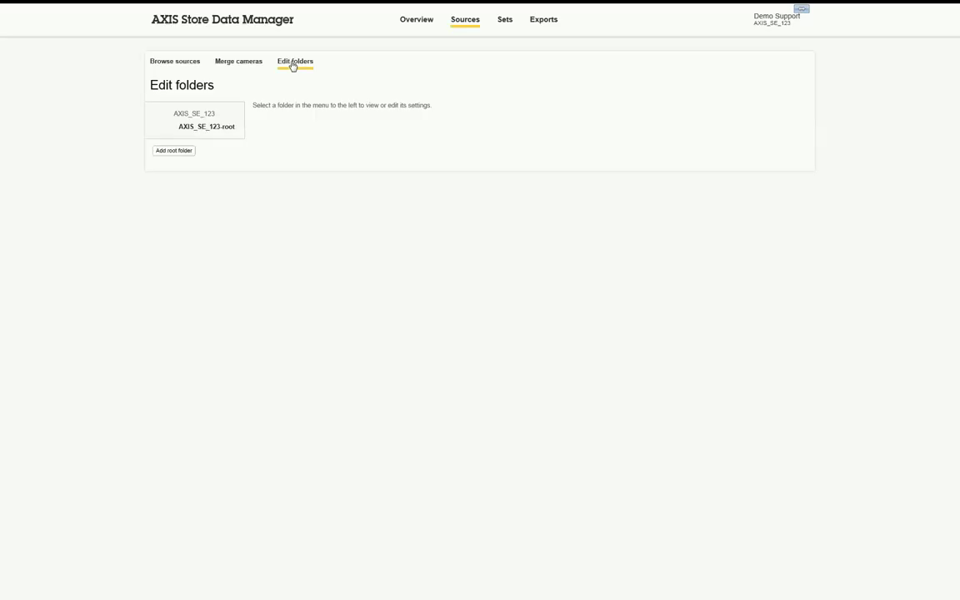
{"action": "left_click", "coordinate": [189, 156]}
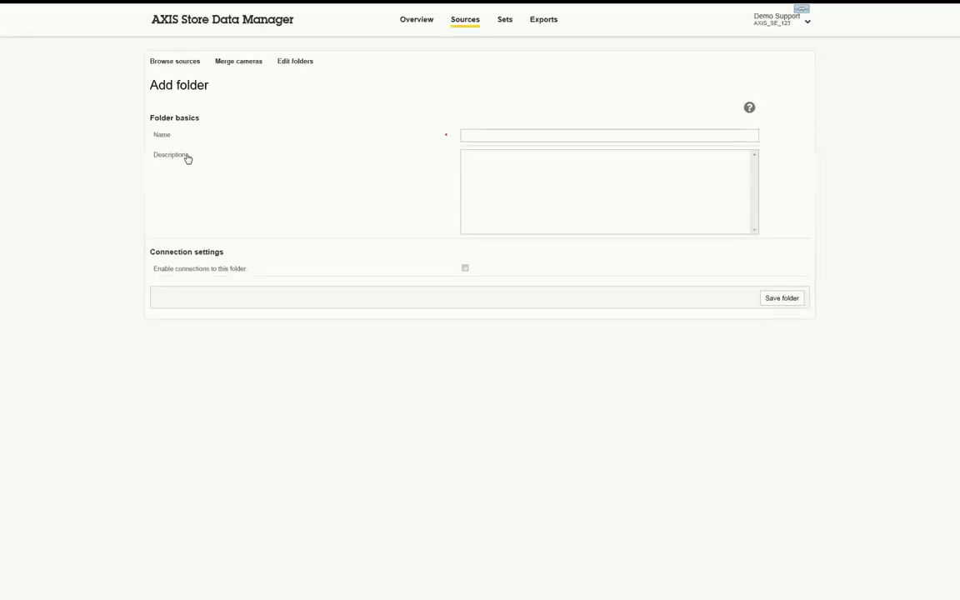
- Name the folder AXIS_SE_123, reuse that name as its description, and enable connections
{"action": "left_click", "coordinate": [501, 137]}
{"action": "type", "text": "AXIS"}
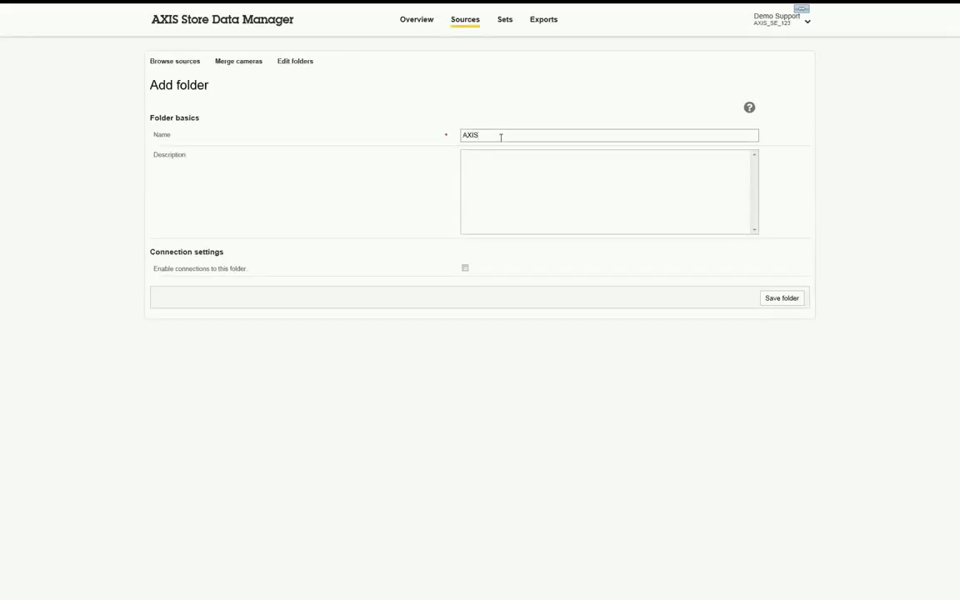
{"action": "type", "text": "_SE_123"}
{"action": "left_click_drag", "start_coordinate": [505, 137], "coordinate": [386, 139]}
{"action": "key", "text": "ctrl+c"}
{"action": "key", "text": "Tab"}
{"action": "key", "text": "ctrl+v"}
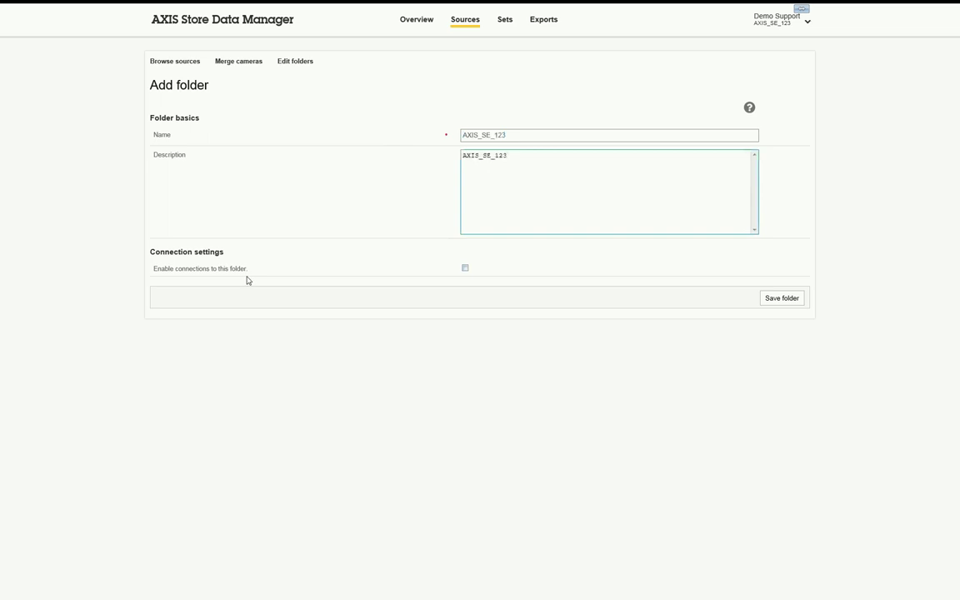
{"action": "left_click_drag", "start_coordinate": [175, 270], "coordinate": [219, 270]}
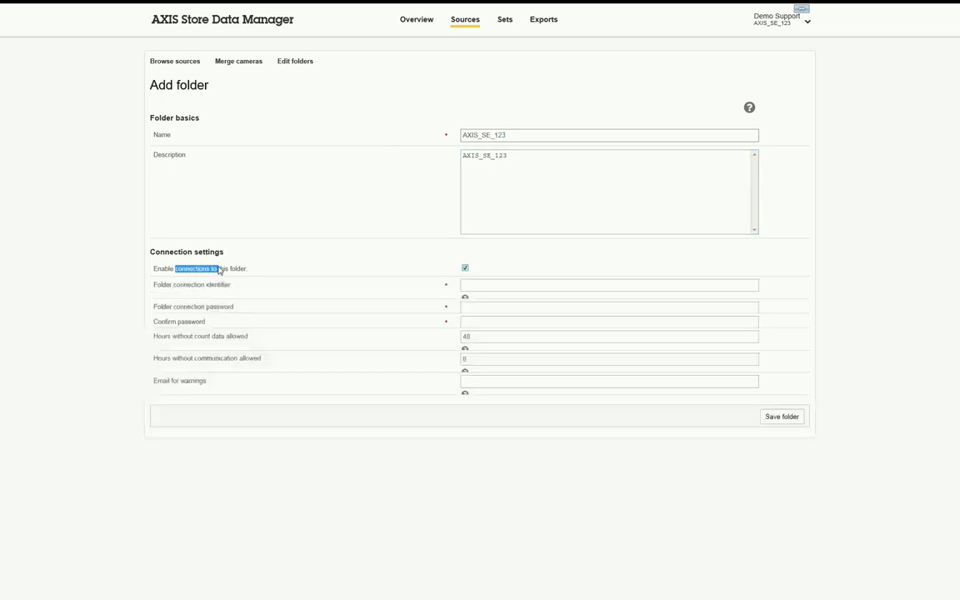
- Set connection identifier AXIS_SE_123 and enter the folder connection password and its confirmation
{"action": "left_click", "coordinate": [466, 270]}
{"action": "left_click", "coordinate": [466, 269]}
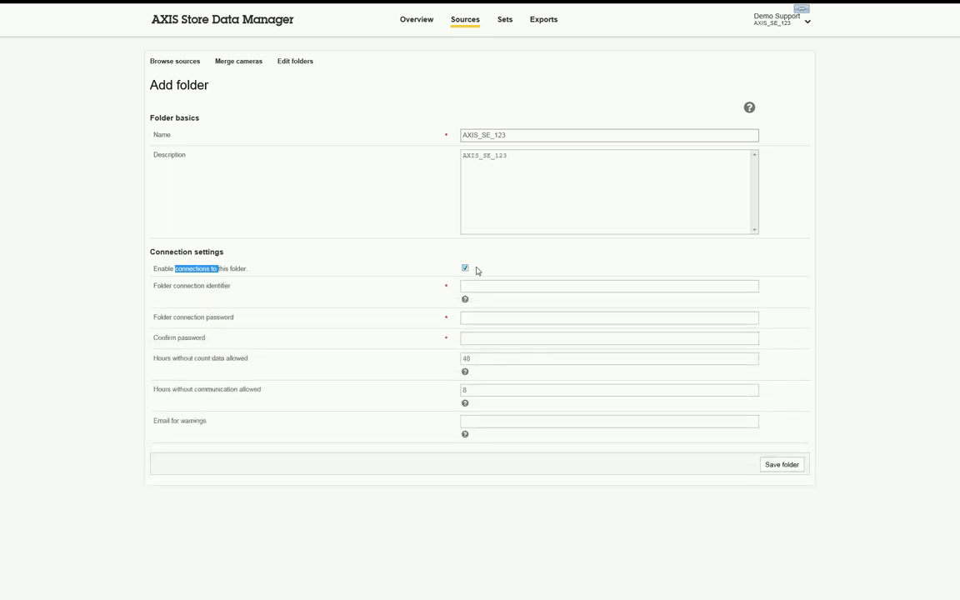
{"action": "left_click", "coordinate": [488, 286]}
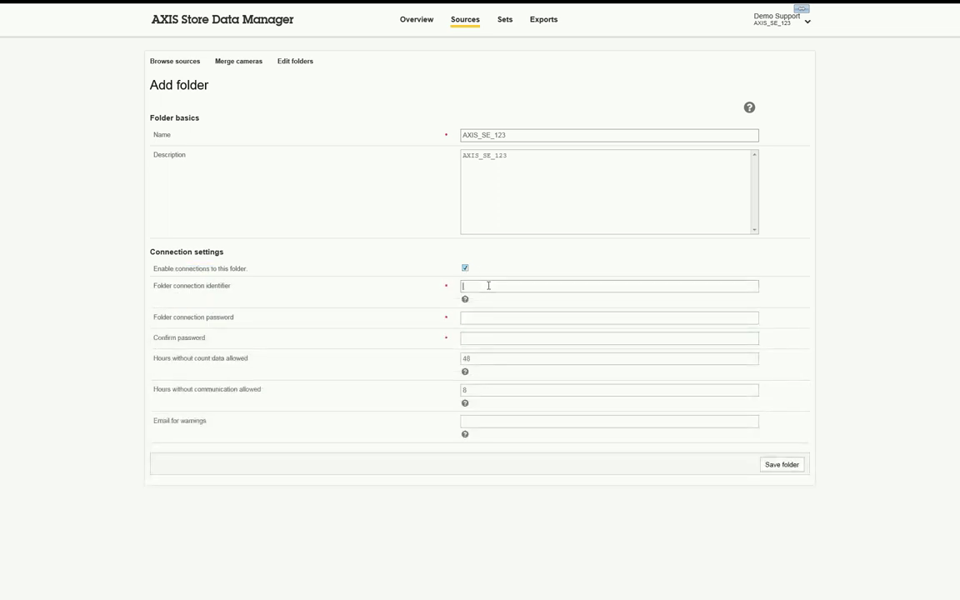
{"action": "type", "text": "AXIS_SE_123"}
{"action": "left_click", "coordinate": [498, 317]}
{"action": "type", "text": "password123"}
{"action": "left_click", "coordinate": [498, 338]}
{"action": "type", "text": "password123"}
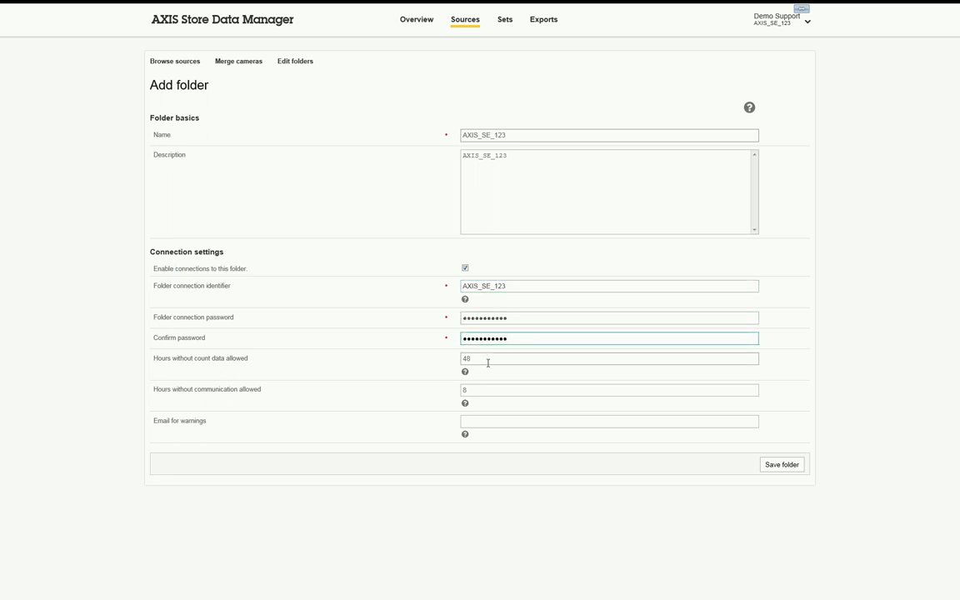
{"action": "left_click_drag", "start_coordinate": [173, 317], "coordinate": [233, 317]}
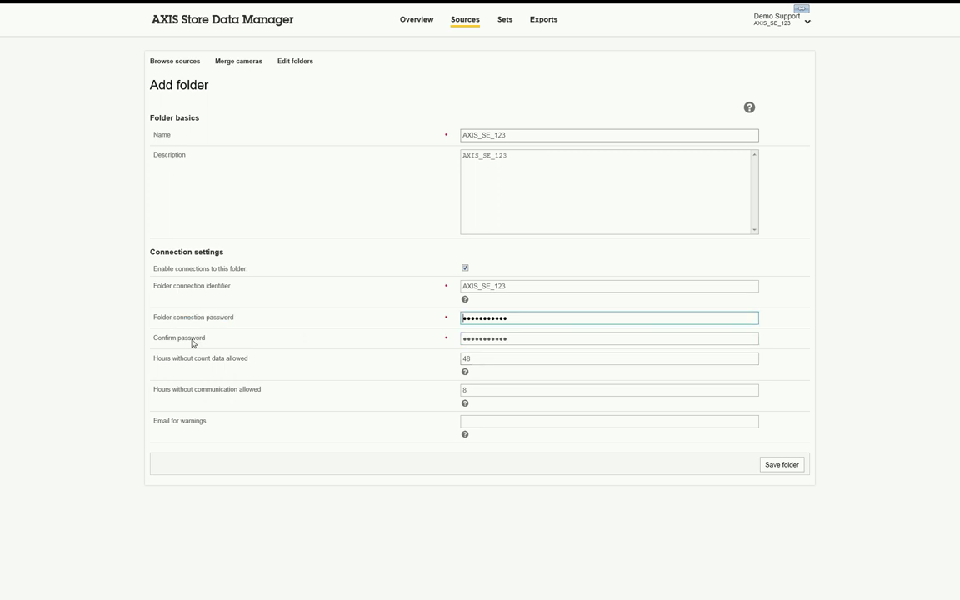
{"action": "left_click", "coordinate": [193, 339]}
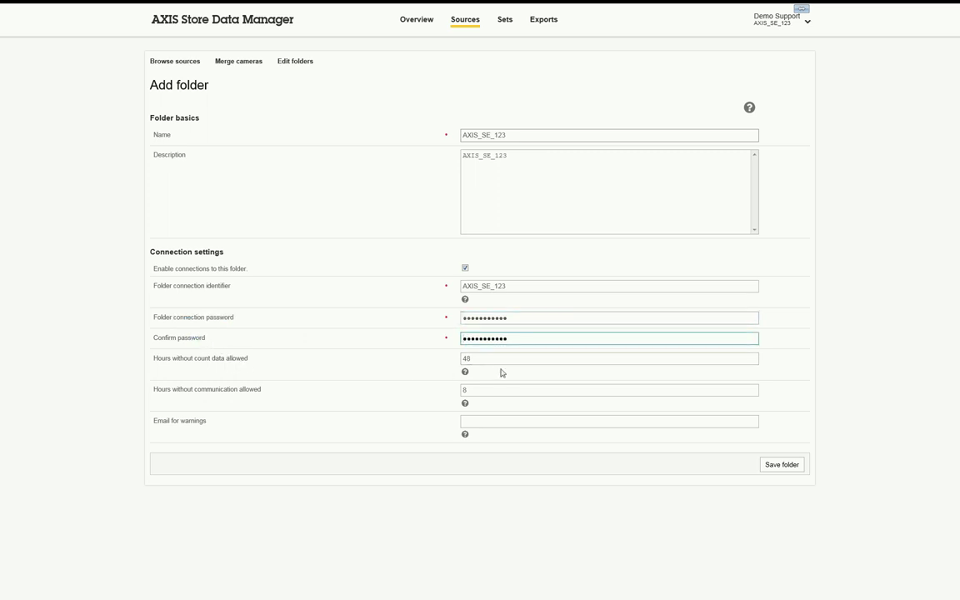
- Keep the hour limits at 48 and 8 and enter the warnings e-mail address
{"action": "left_click", "coordinate": [219, 360]}
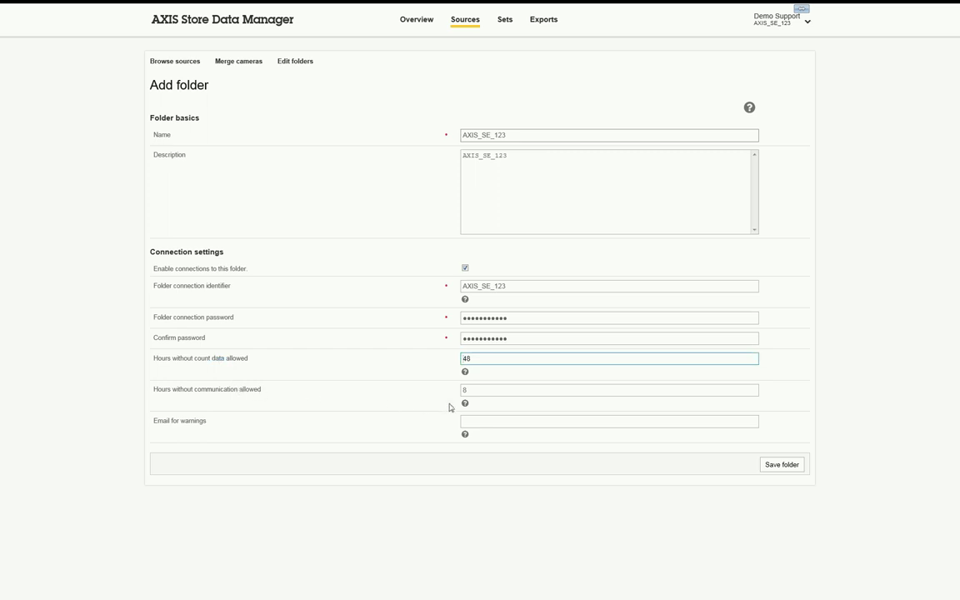
{"action": "left_click", "coordinate": [231, 395]}
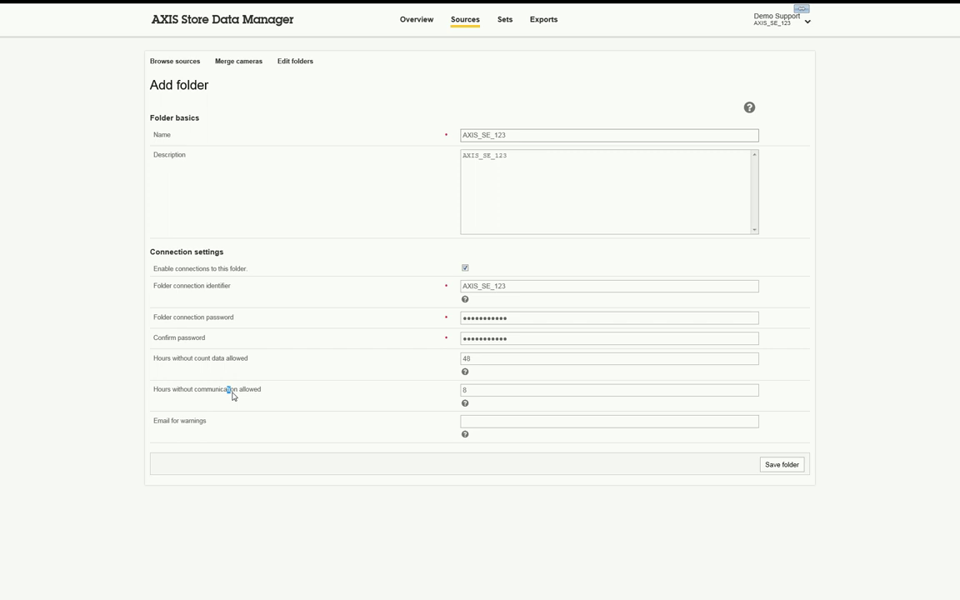
{"action": "left_click", "coordinate": [232, 392]}
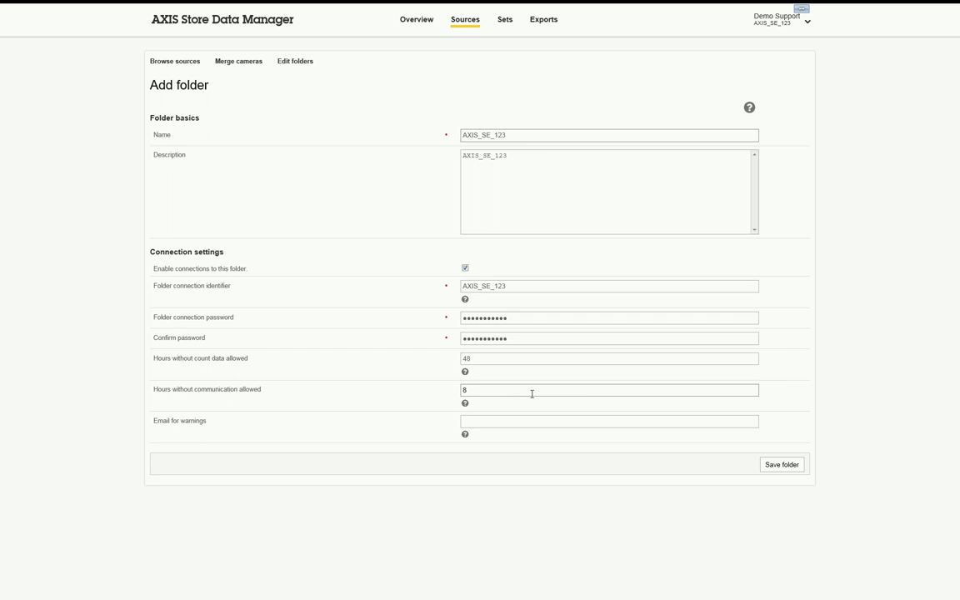
{"action": "left_click", "coordinate": [699, 427]}
{"action": "key", "text": "ctrl+v"}
{"action": "type", "text": "@axis.com"}
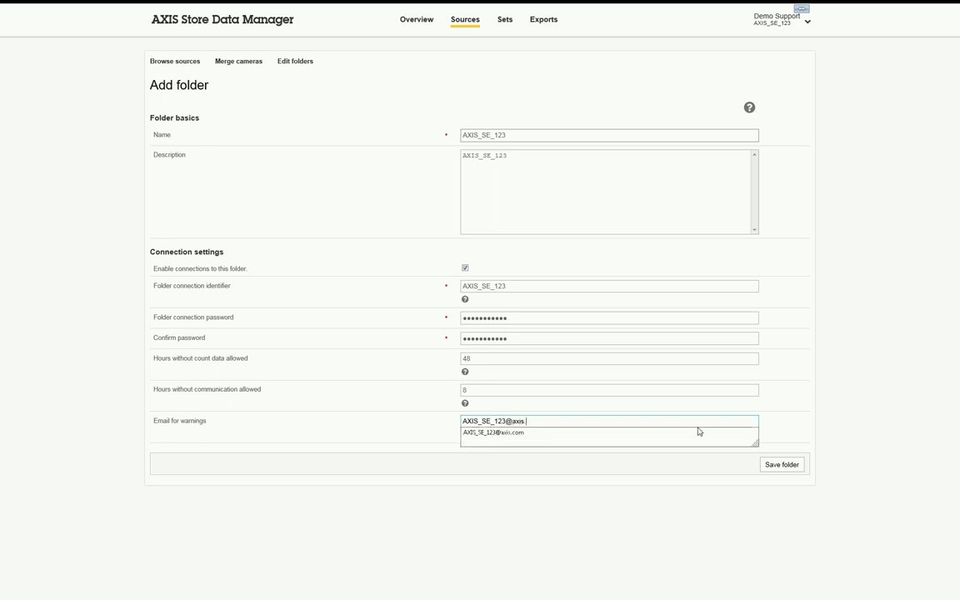
- Save the AXIS_SE_123 folder with its connection settings
{"action": "left_click", "coordinate": [796, 467]}
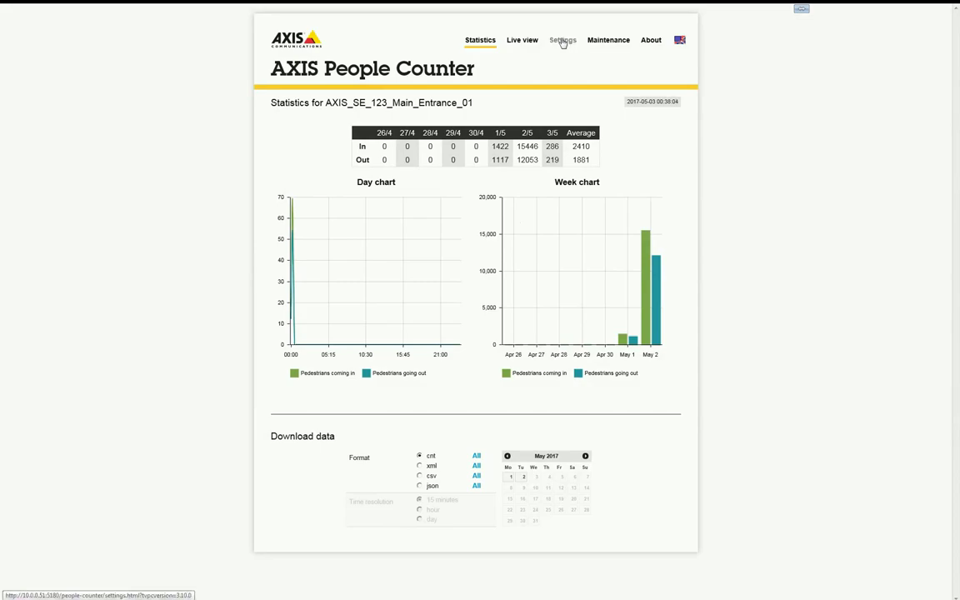
- Enable count-data reporting in the people counter's Reporting settings
{"action": "left_click", "coordinate": [563, 40]}
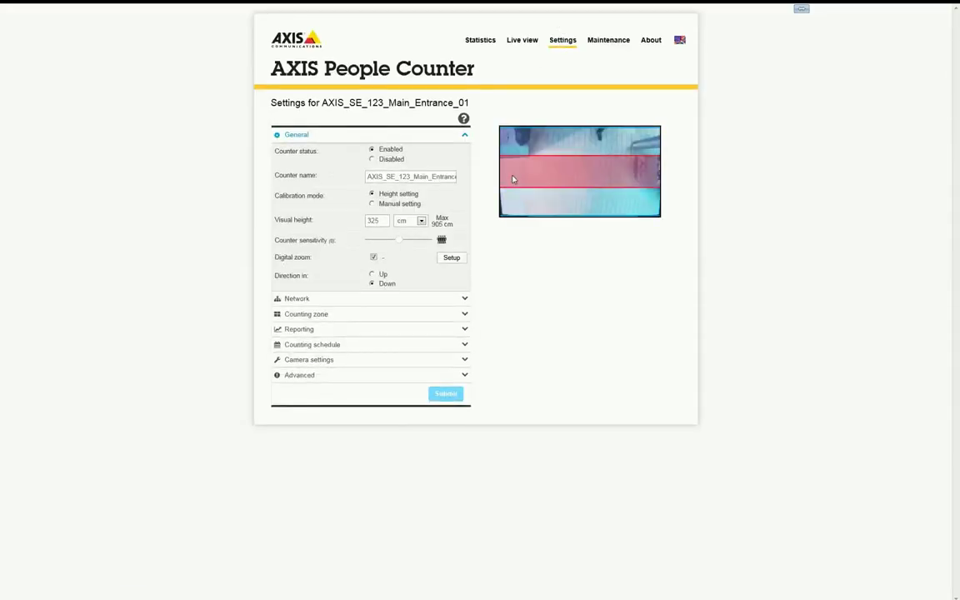
{"action": "left_click", "coordinate": [296, 329]}
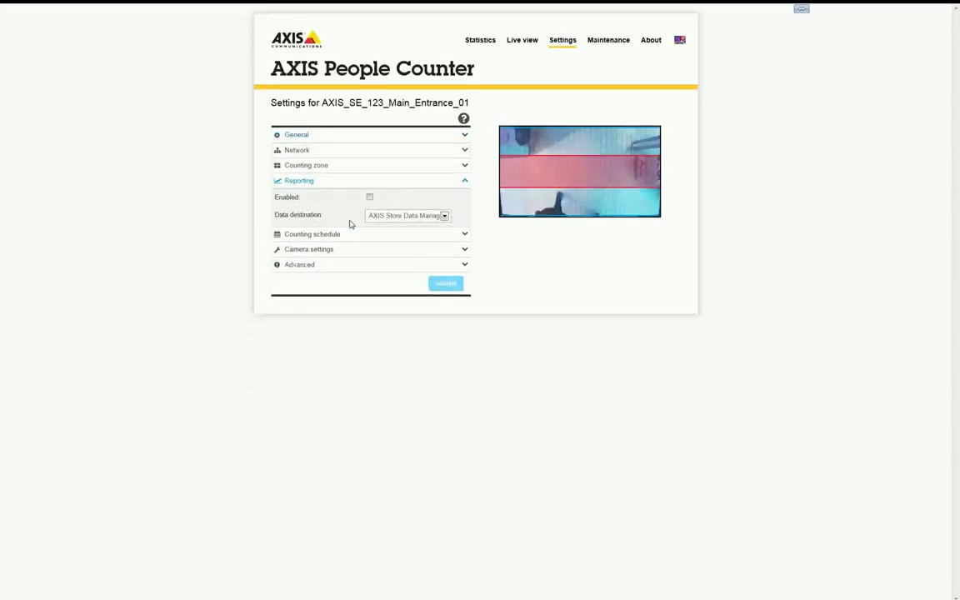
{"action": "left_click", "coordinate": [370, 197]}
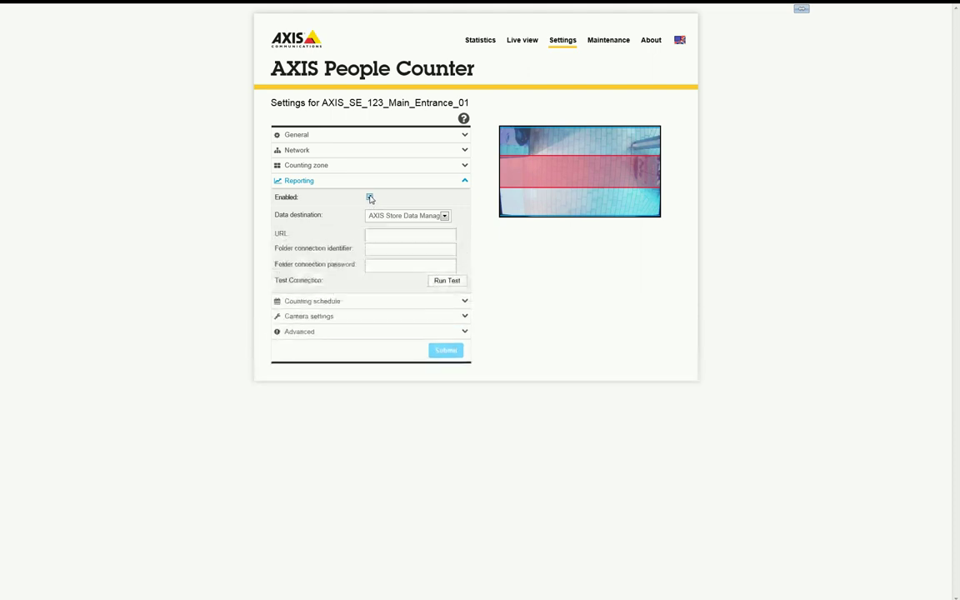
- Enter the Data Manager address, identifier AXIS_SE_123 and folder password, then run the connection test
{"action": "left_click", "coordinate": [418, 236]}
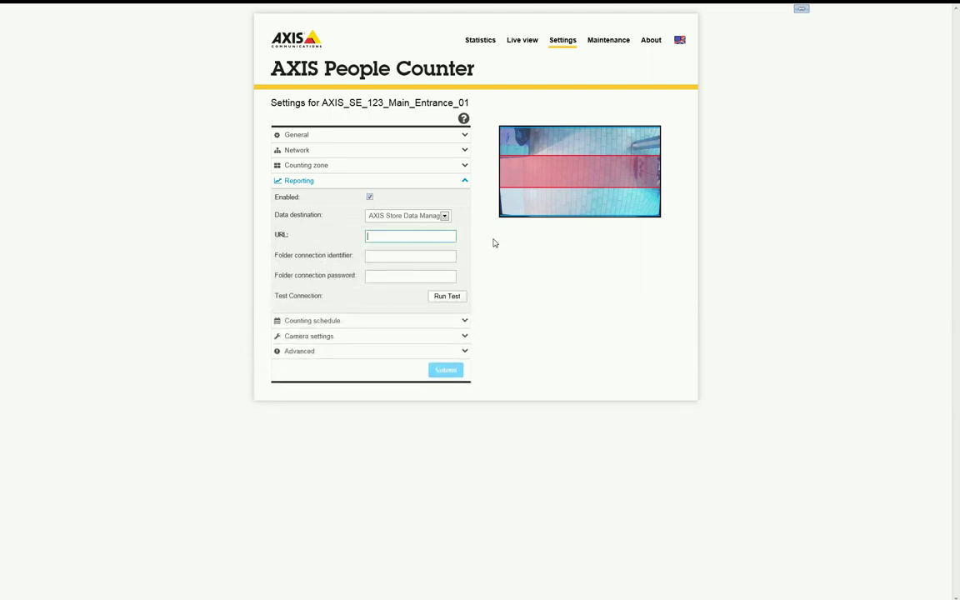
{"action": "key", "text": "ctrl+v"}
{"action": "key", "text": "Tab"}
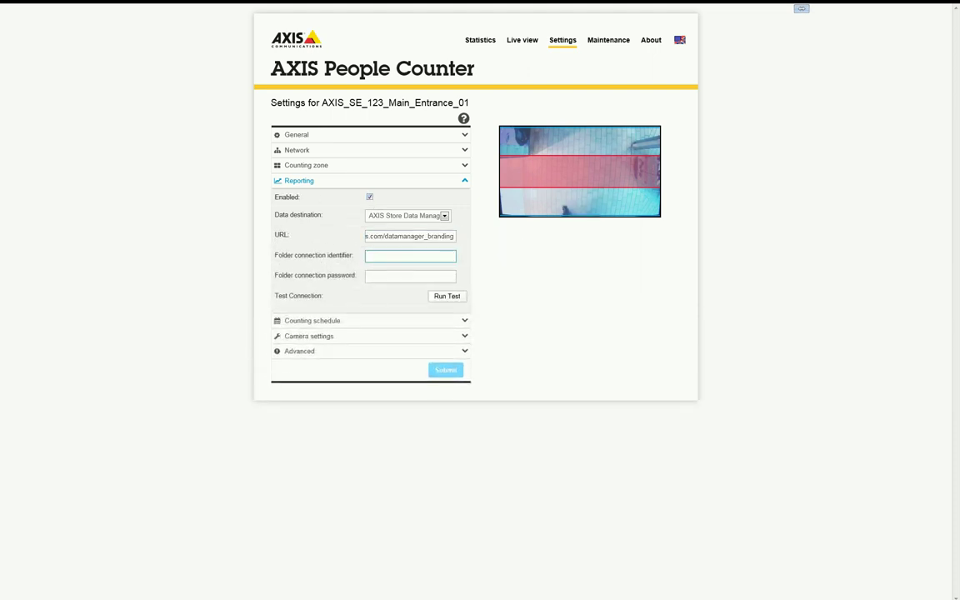
{"action": "type", "text": "AXIS_SE_123"}
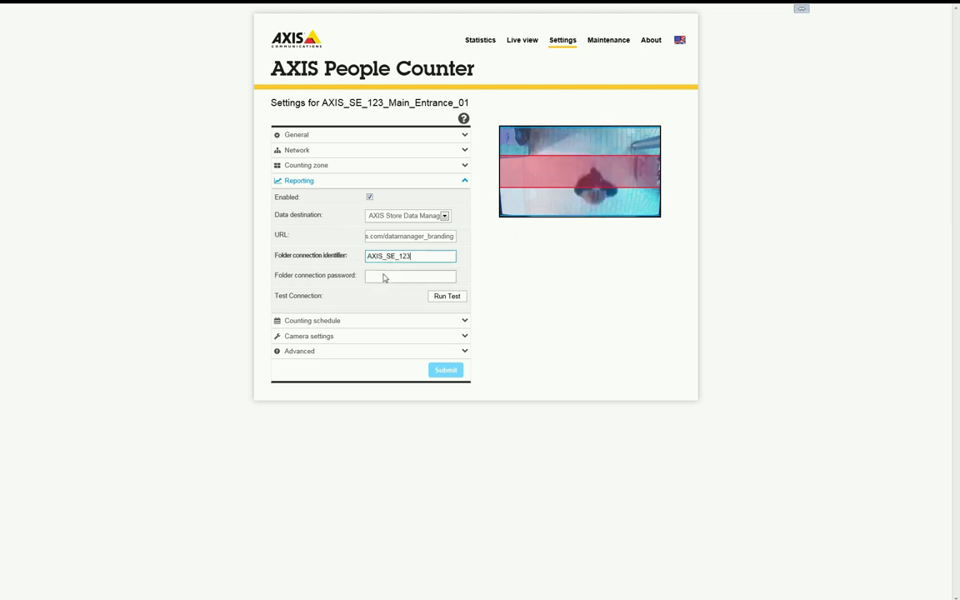
{"action": "left_click", "coordinate": [386, 277]}
{"action": "key", "text": "ctrl+v"}
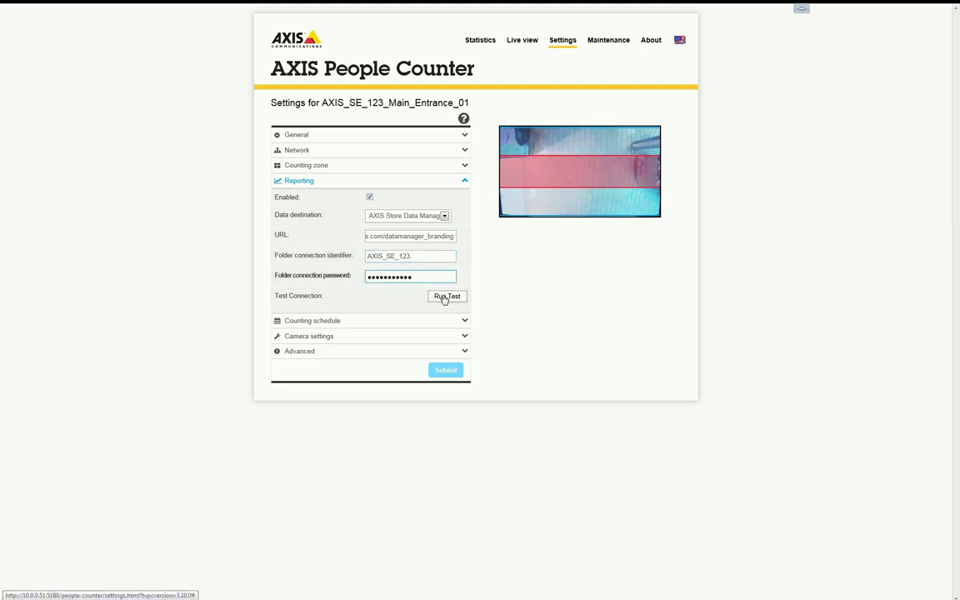
{"action": "left_click", "coordinate": [445, 297]}
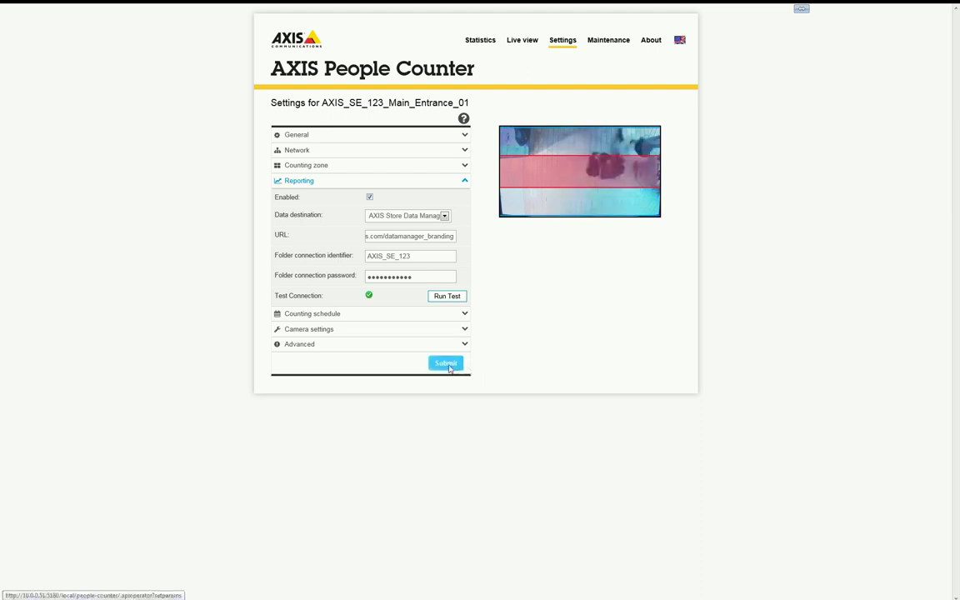
- Submit the camera's reporting settings and browse the sources in the AXIS_SE_123 folder
{"action": "left_click", "coordinate": [447, 365]}
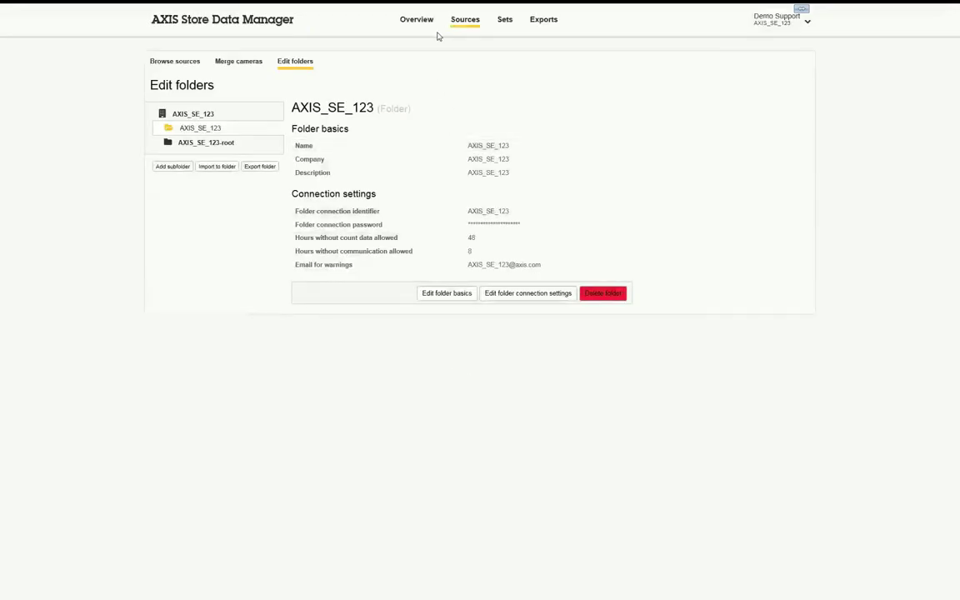
{"action": "left_click", "coordinate": [174, 62]}
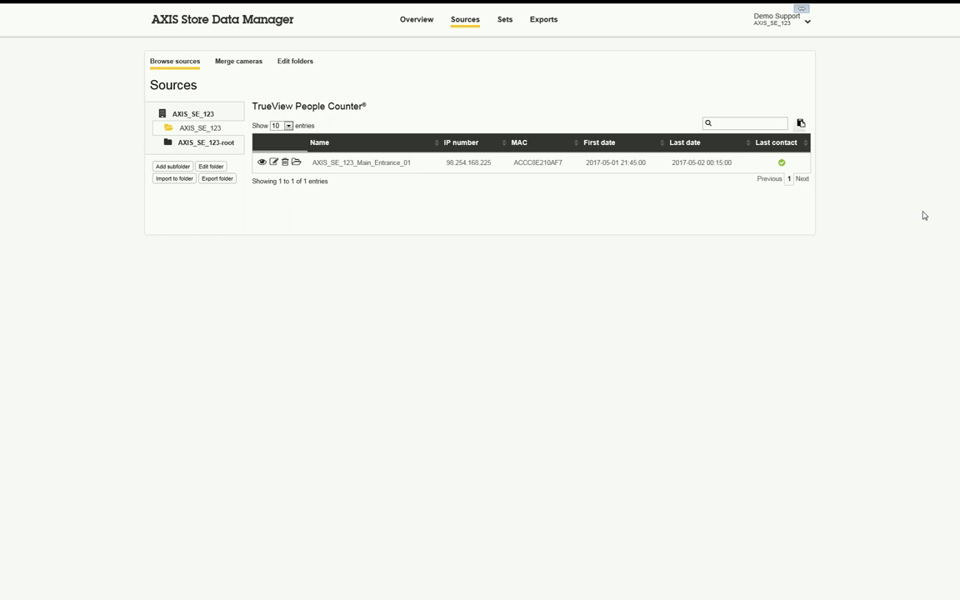
- Add store AXIS_SE_123 with new sales area SE_123, located in Lund, Skane Lan, Sweden
{"action": "left_click", "coordinate": [506, 21]}
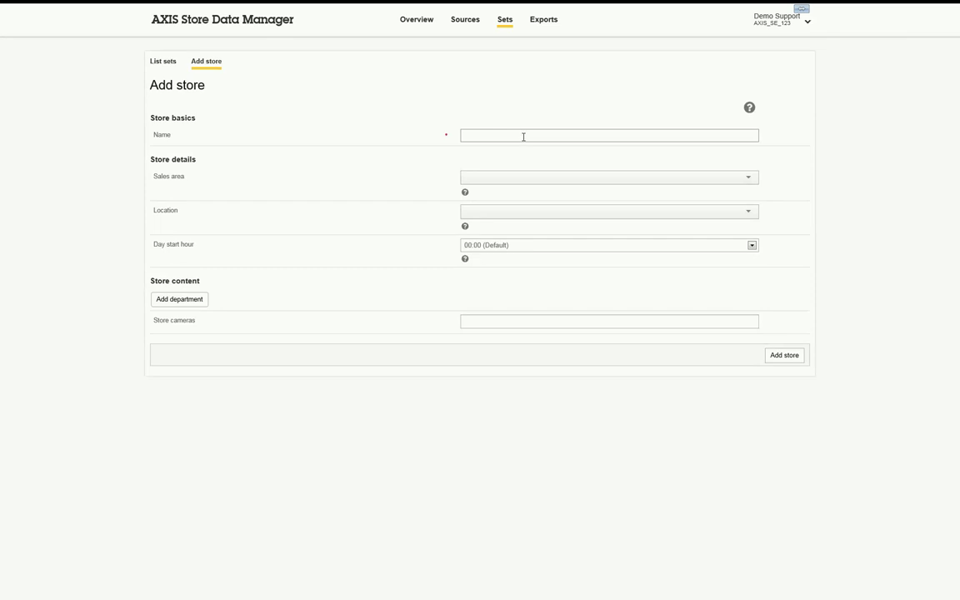
{"action": "type", "text": "AXIS_SE_123"}
{"action": "left_click", "coordinate": [512, 176]}
{"action": "type", "text": "SE_123"}
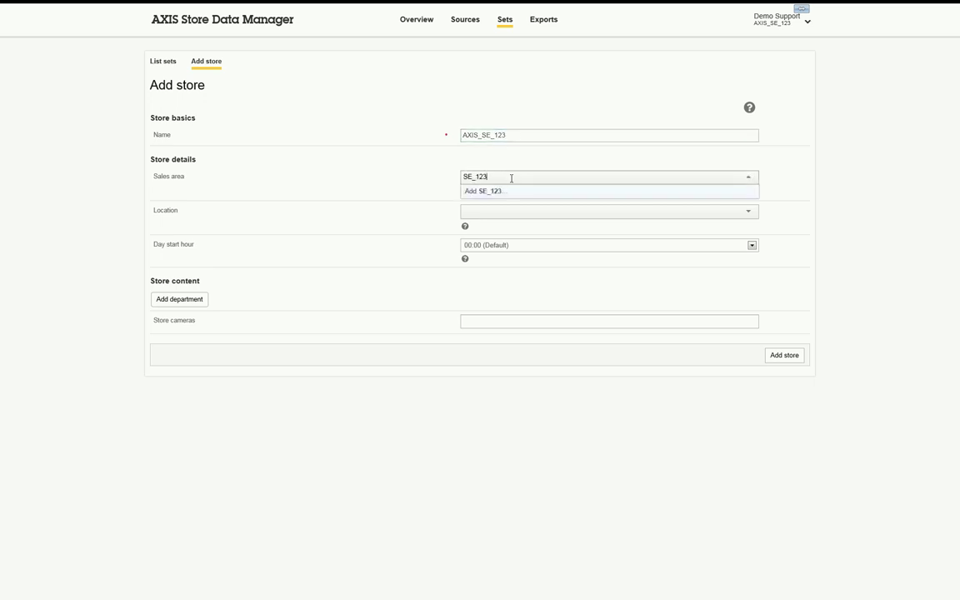
{"action": "left_click", "coordinate": [505, 193]}
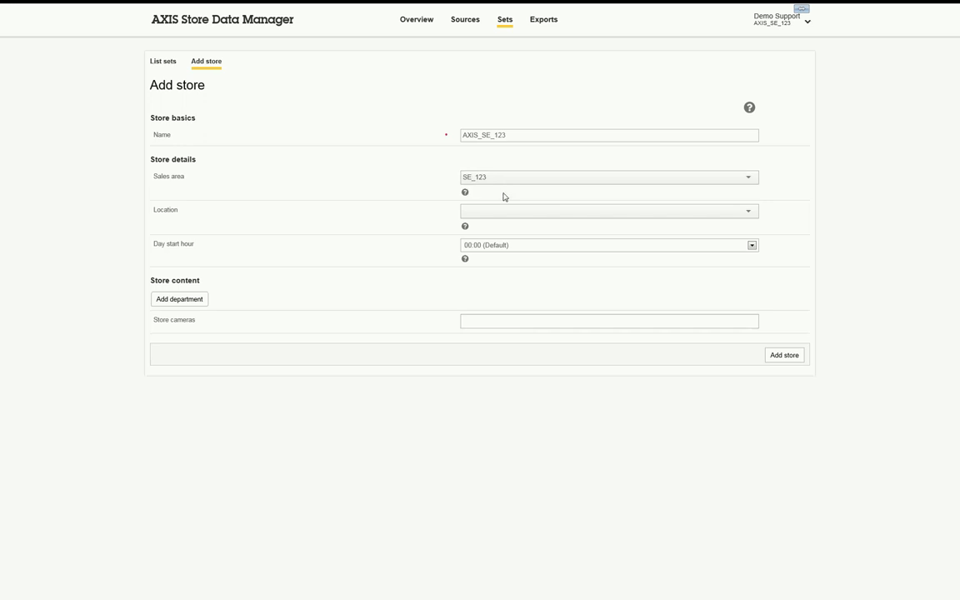
{"action": "left_click", "coordinate": [502, 212]}
{"action": "type", "text": "lu"}
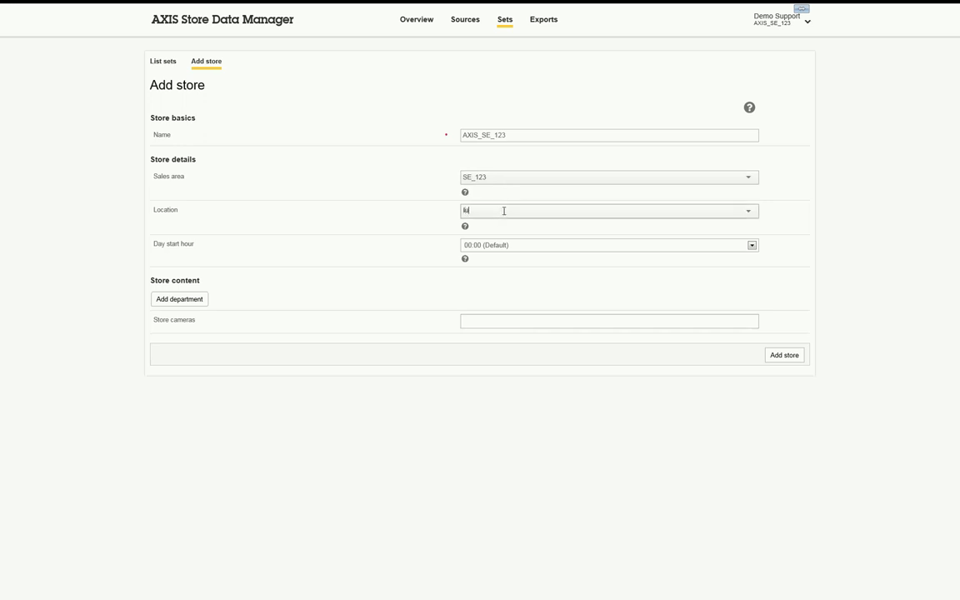
{"action": "type", "text": "nd"}
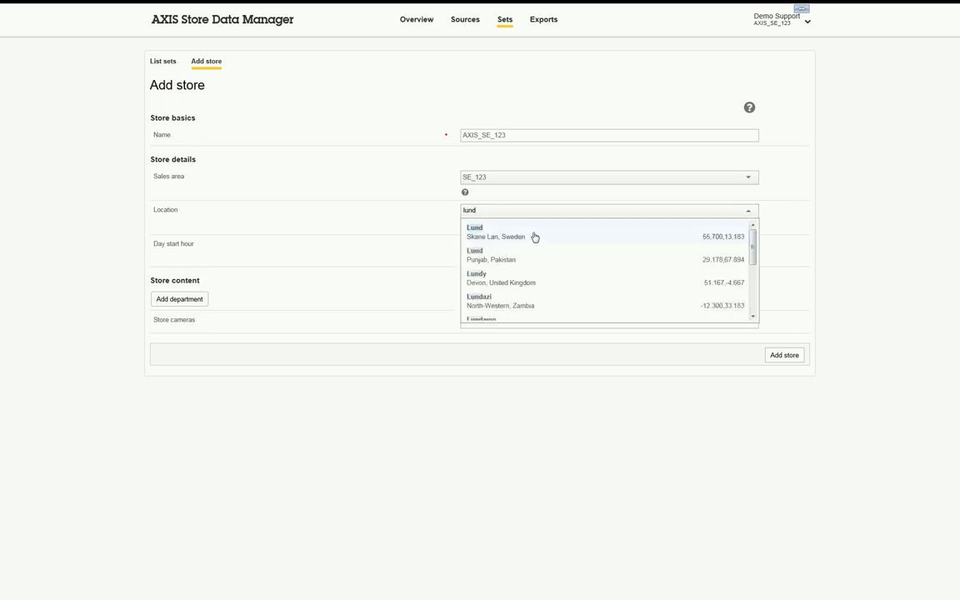
{"action": "left_click", "coordinate": [536, 238]}
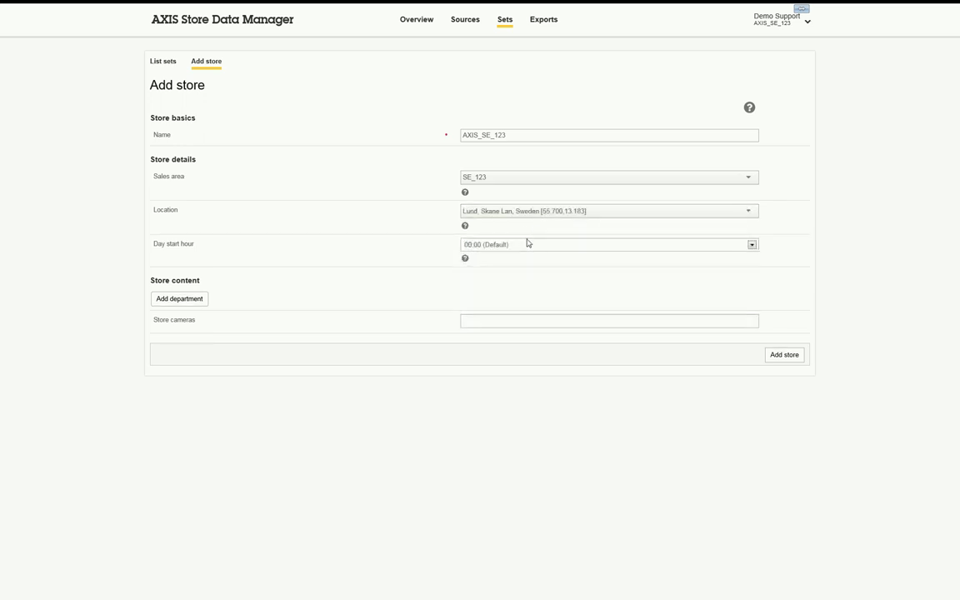
- Add a Men's department and two more, then delete all three departments
{"action": "left_click", "coordinate": [197, 301]}
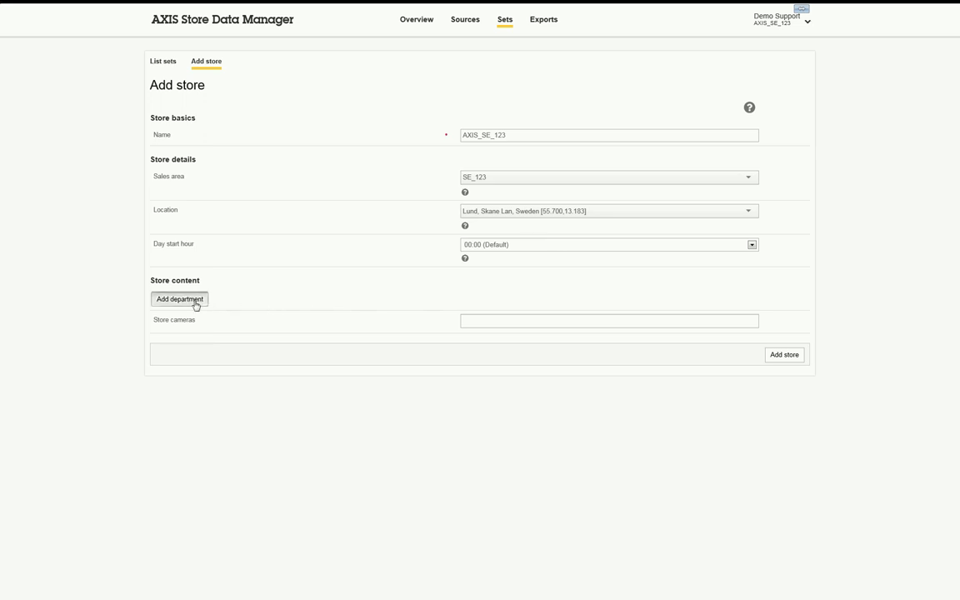
{"action": "left_click", "coordinate": [497, 331]}
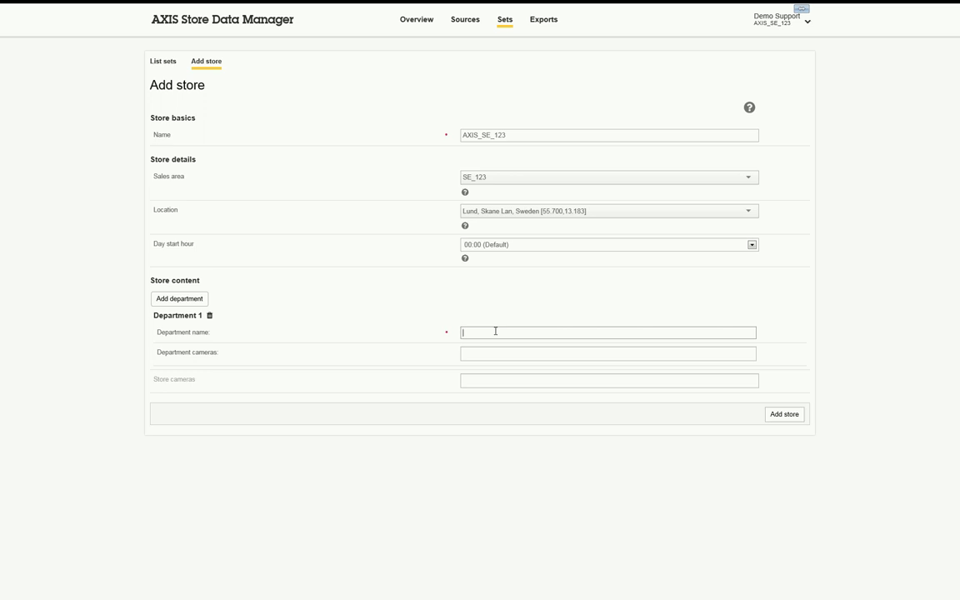
{"action": "type", "text": "Men's"}
{"action": "left_click", "coordinate": [488, 353]}
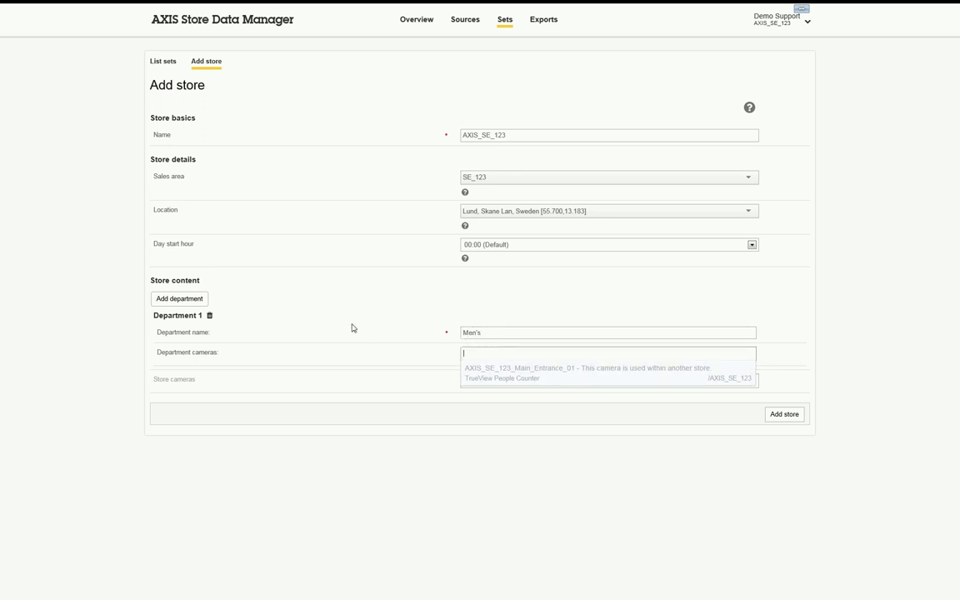
{"action": "left_click", "coordinate": [180, 300]}
{"action": "left_click", "coordinate": [180, 299]}
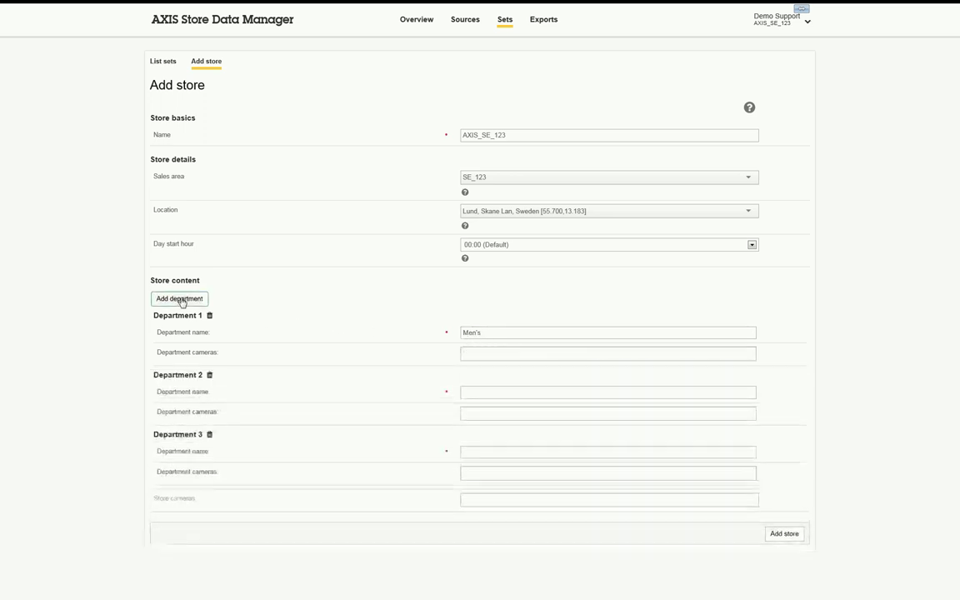
{"action": "left_click", "coordinate": [209, 434]}
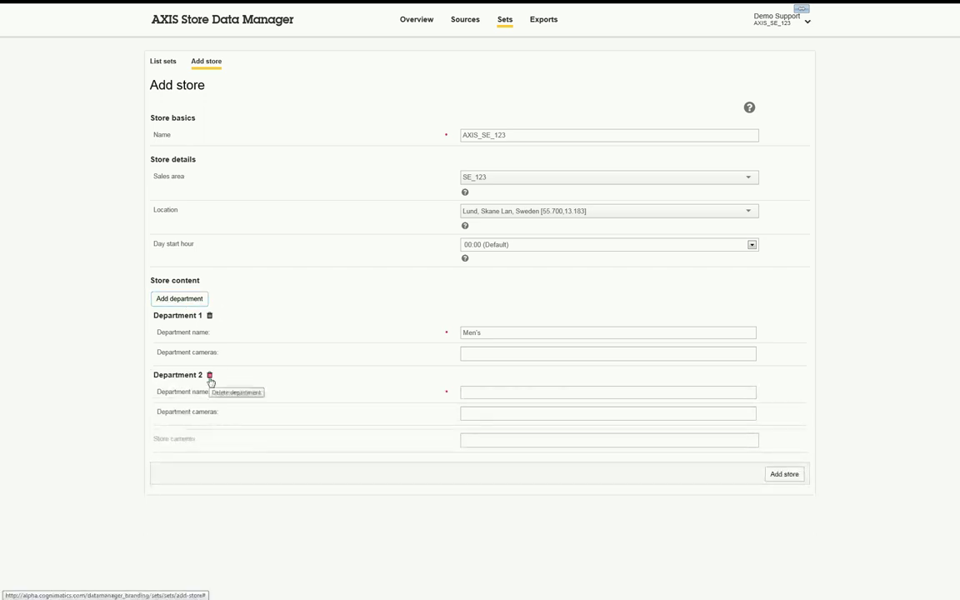
{"action": "left_click", "coordinate": [209, 376]}
{"action": "left_click", "coordinate": [210, 317]}
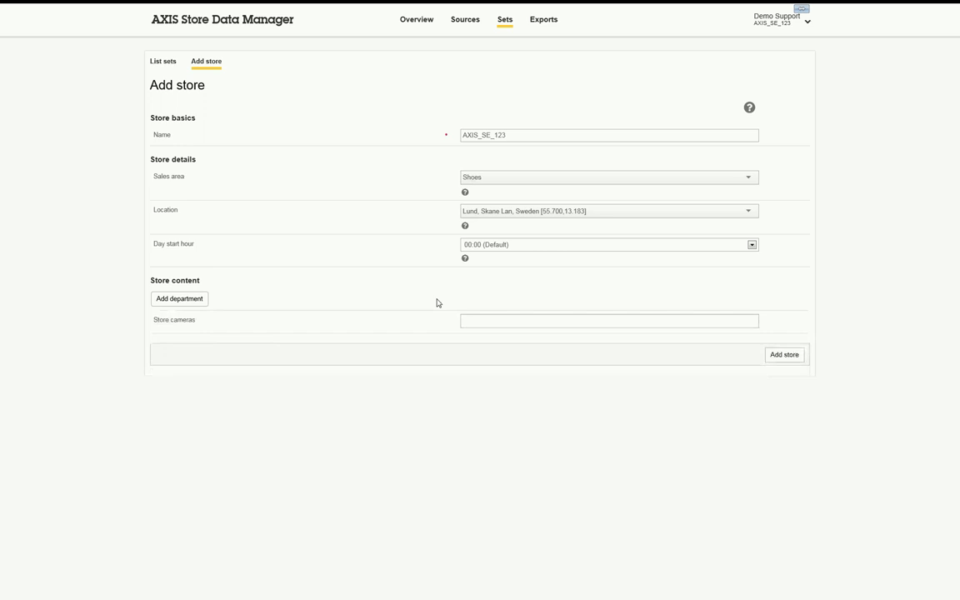
- Assign camera AXIS_SE_123_Main_Entrance_01 to the store and save it
{"action": "left_click", "coordinate": [478, 317]}
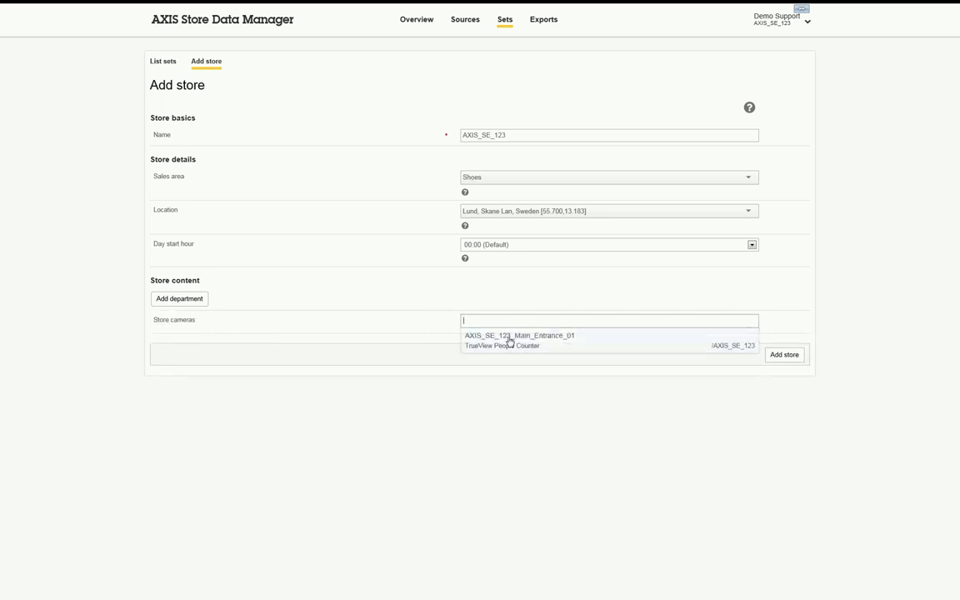
{"action": "left_click", "coordinate": [509, 338]}
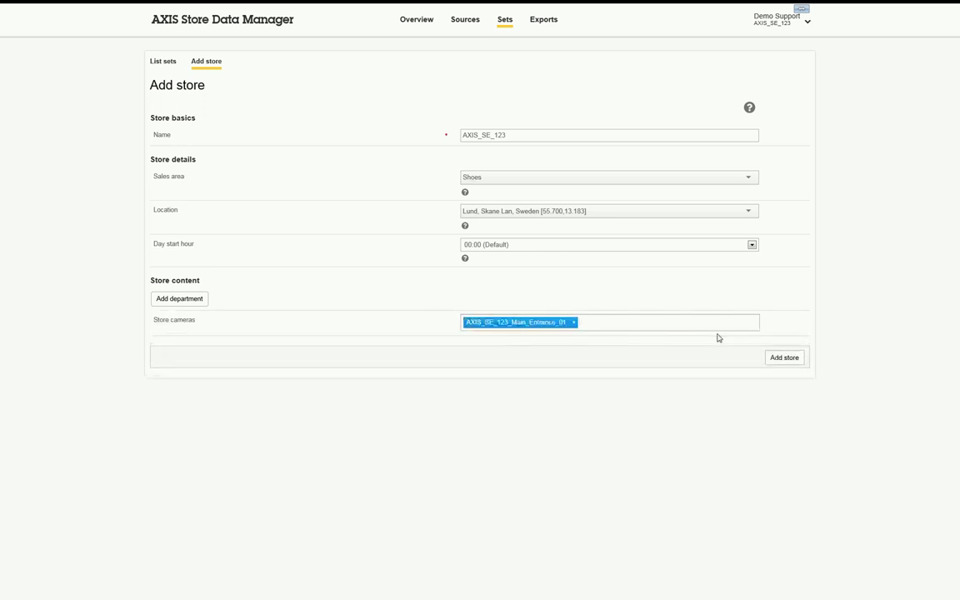
{"action": "left_click", "coordinate": [792, 364]}
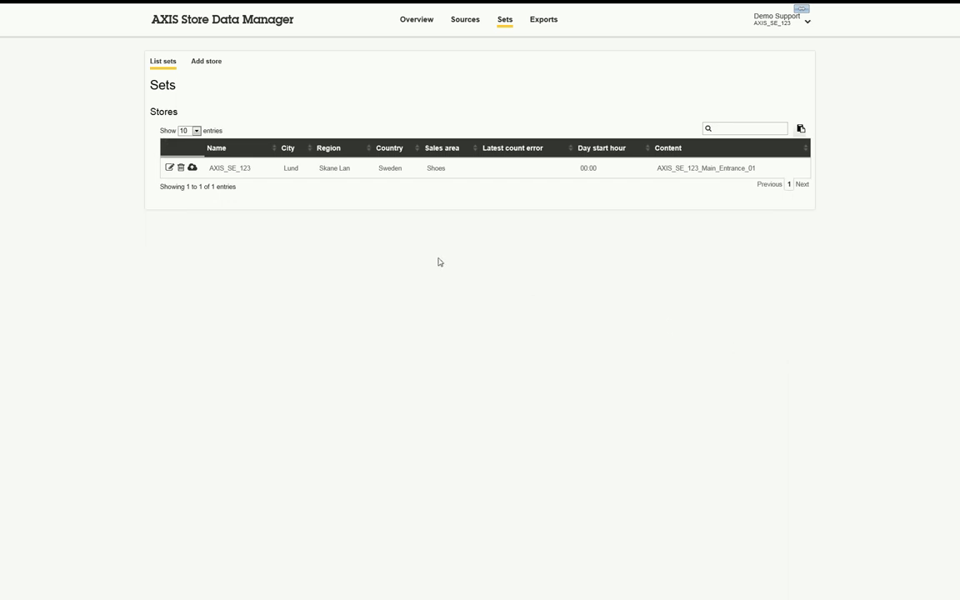
- Enable data fetch for all cameras using the cloud icon on the AXIS_SE_123 row
{"action": "left_click", "coordinate": [192, 169]}
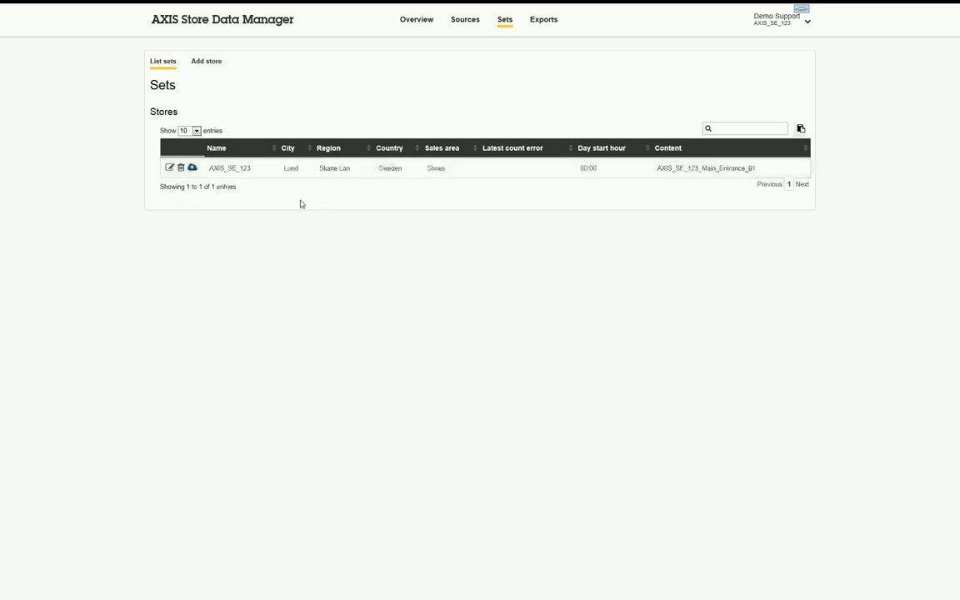